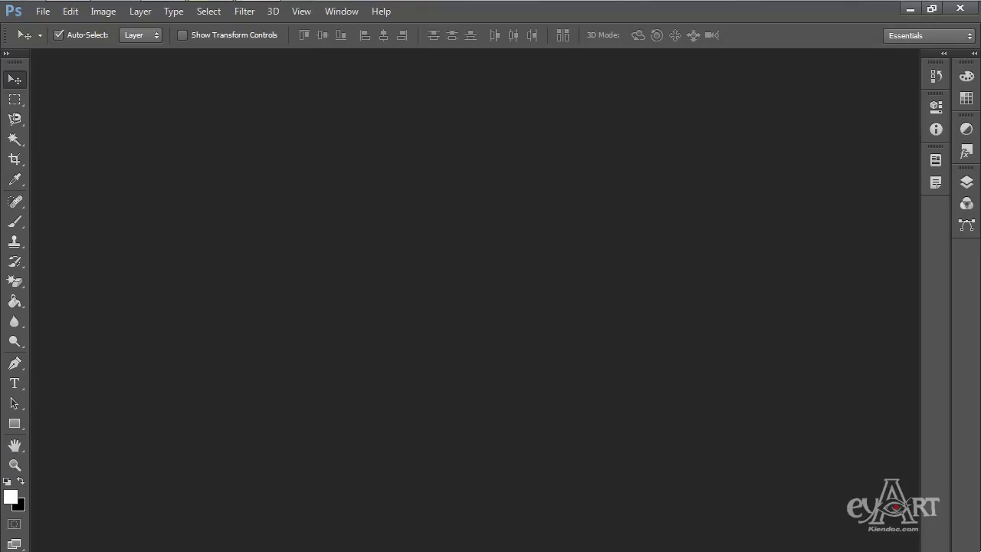
Open 01.jpg, 02.jpg and 03.jpg together as three separate documents
double_click(438, 248)
left_click_drag(416, 181, 180, 89)
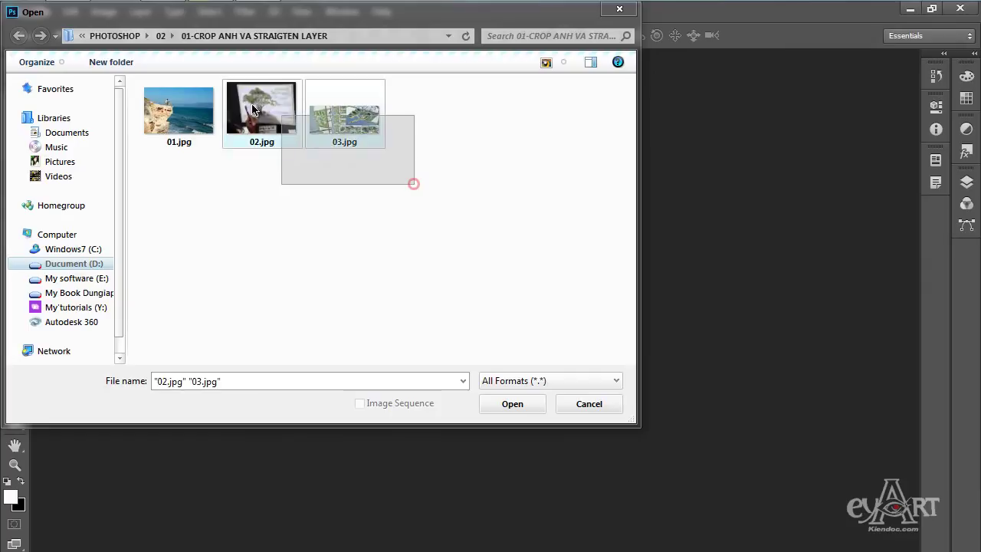
left_click(504, 409)
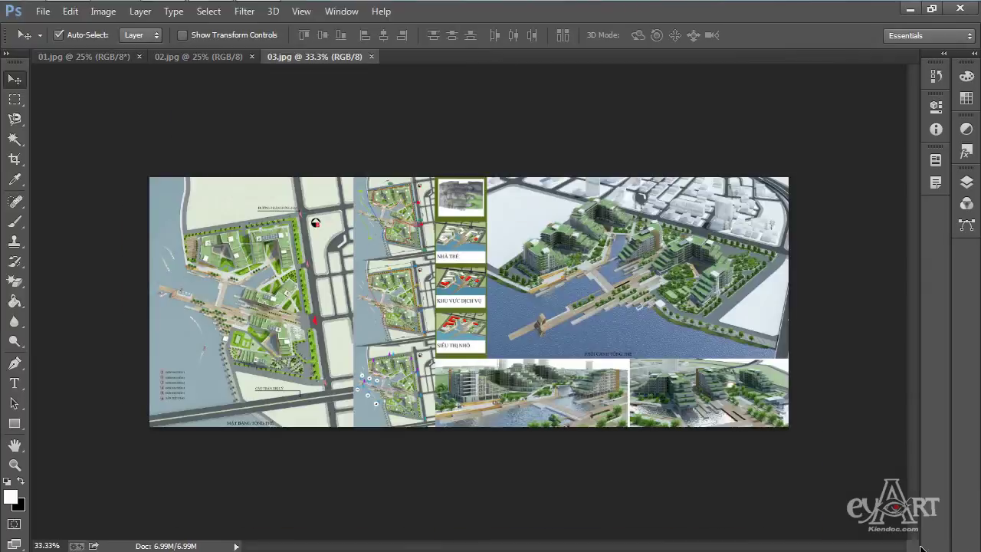
Switch to the cliff photo 01.jpg and place a crop frame over the whole image
left_click(84, 58)
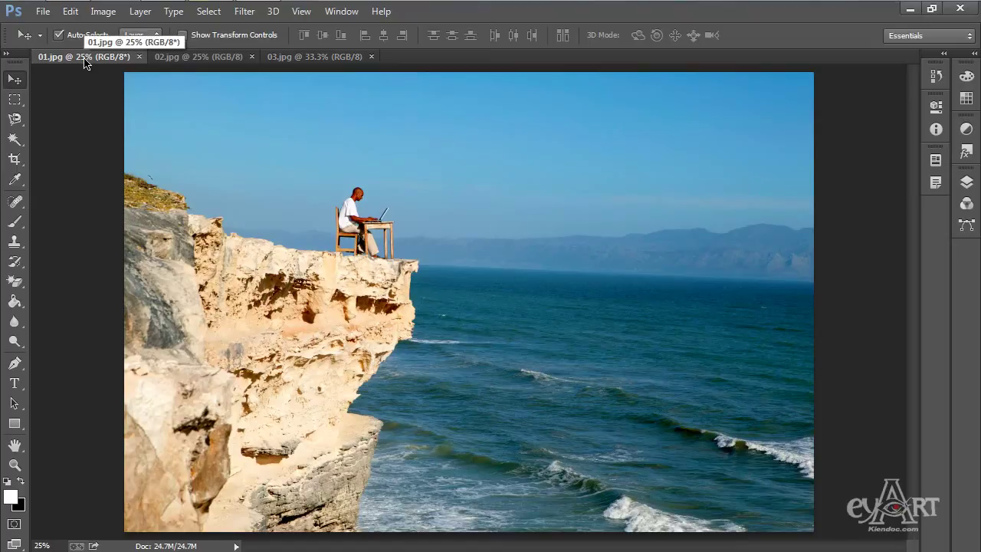
left_click(13, 160)
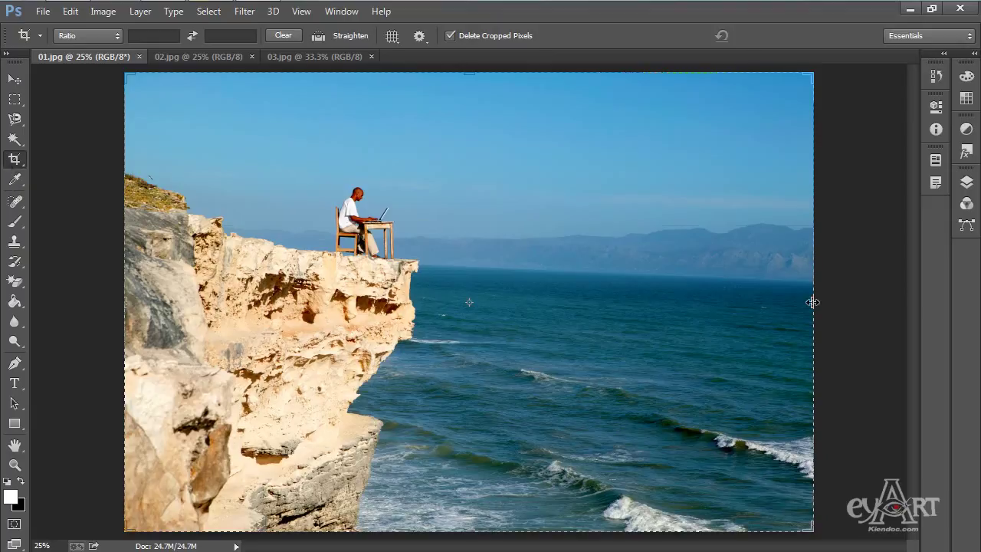
Crop the open sea off the right of 01.jpg, leaving a narrower portrait frame
left_click_drag(812, 302, 656, 303)
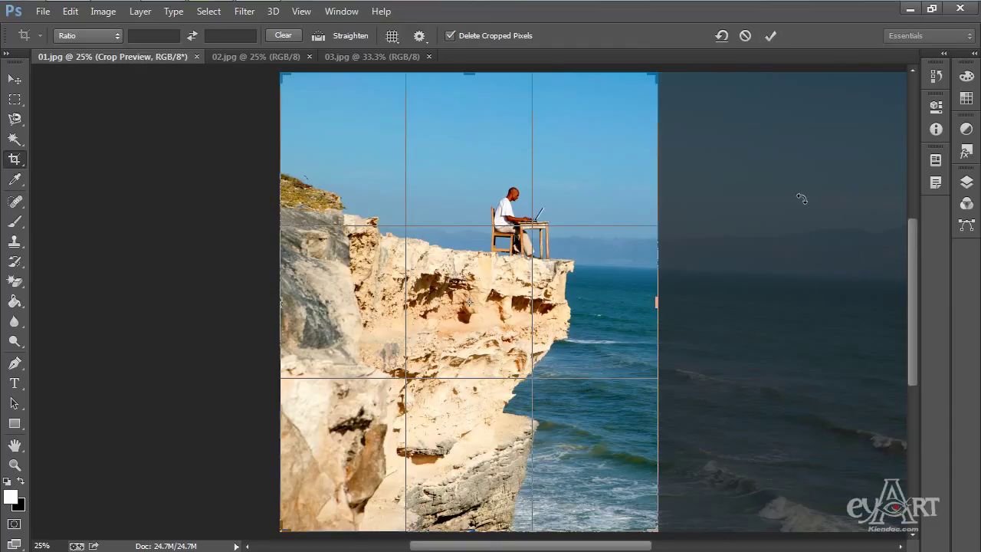
left_click(771, 40)
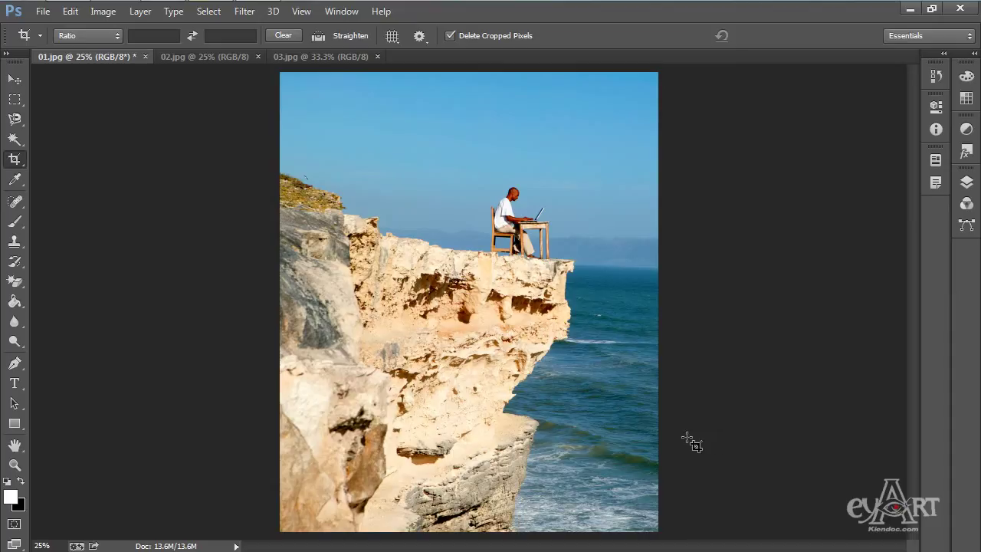
Set the crop ratio to 1:1 (Square)
right_click(461, 208)
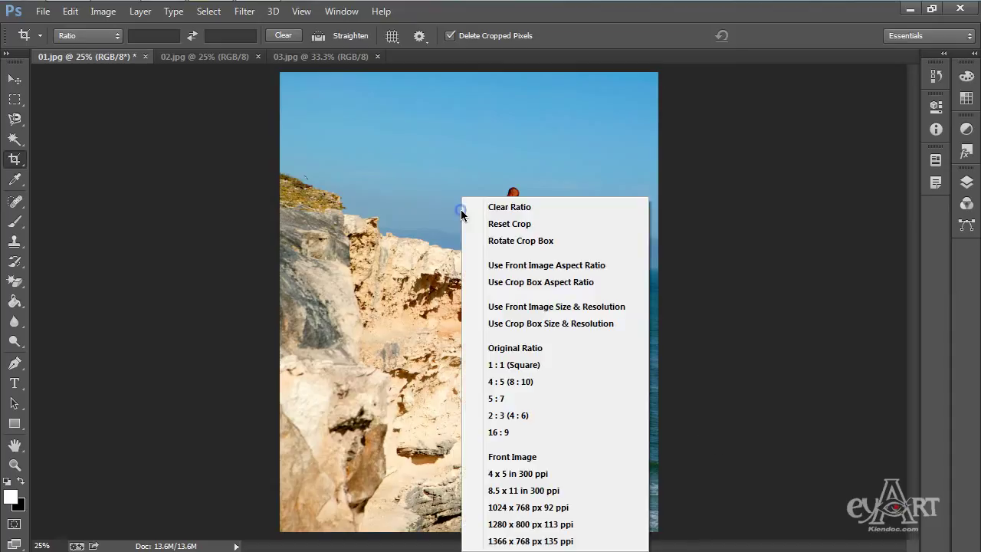
left_click(528, 365)
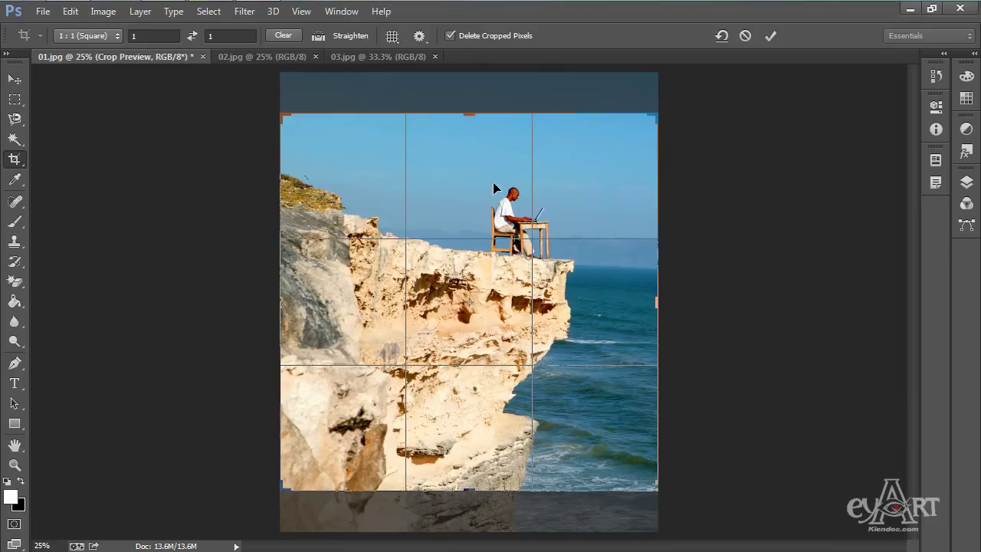
right_click(458, 185)
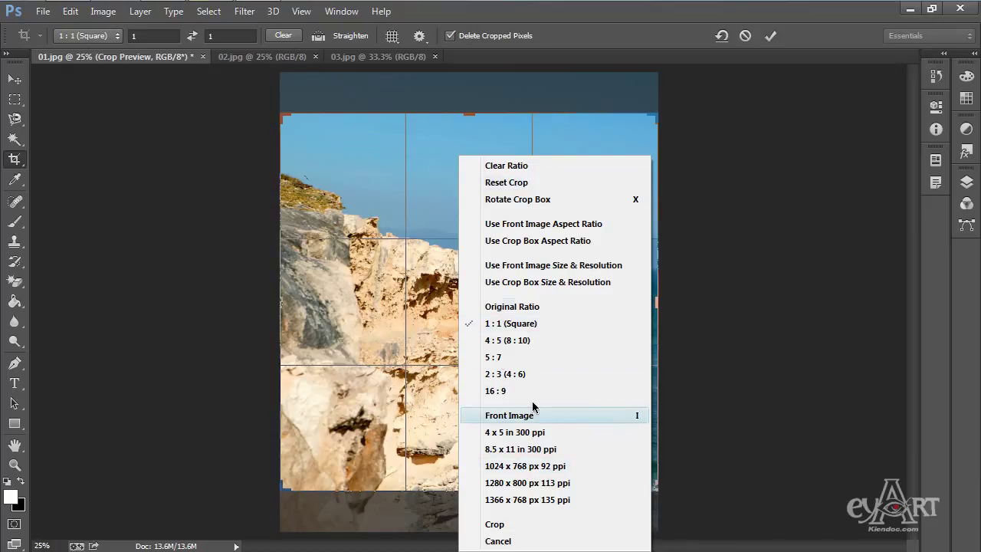
left_click(540, 322)
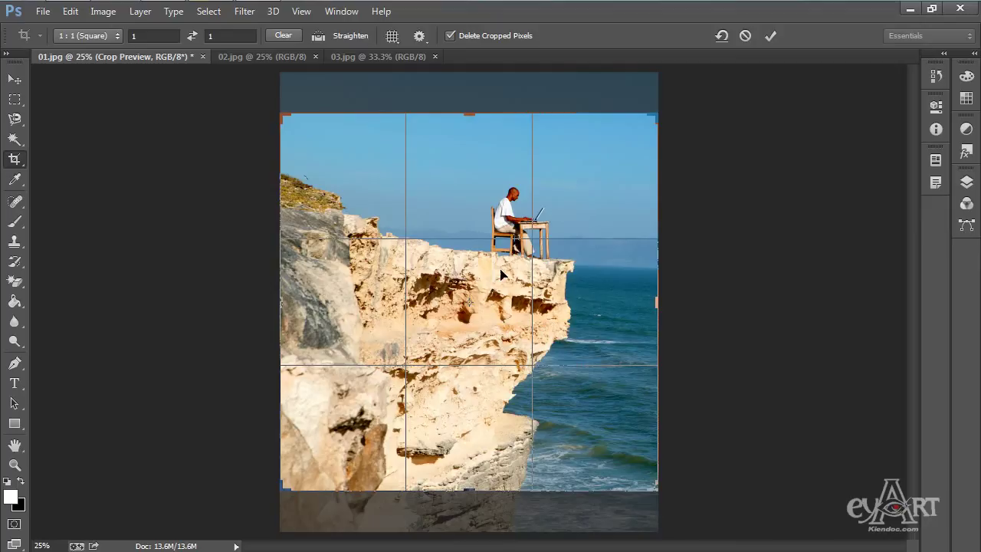
Apply a square crop framing the man at his desk, then undo it
left_click_drag(509, 266, 504, 307)
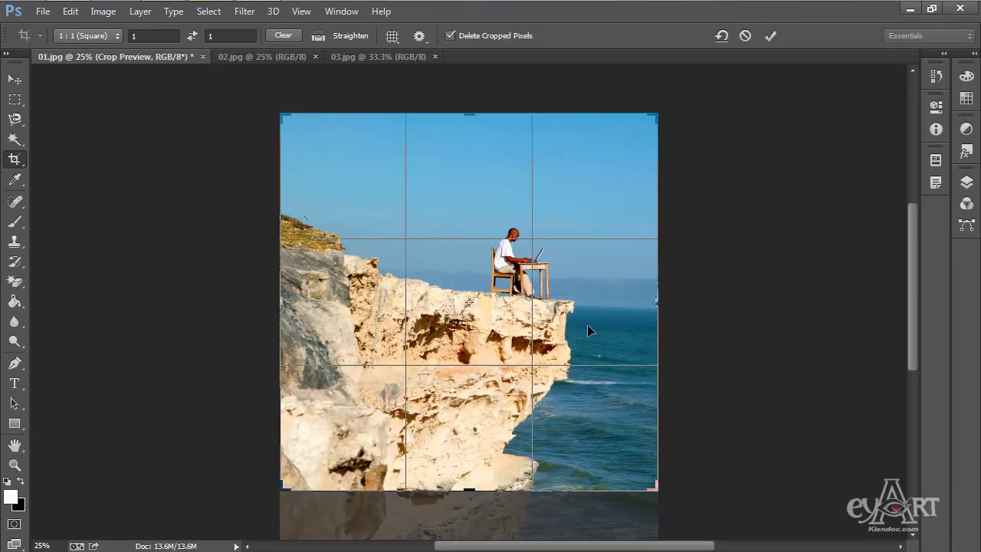
key("Return")
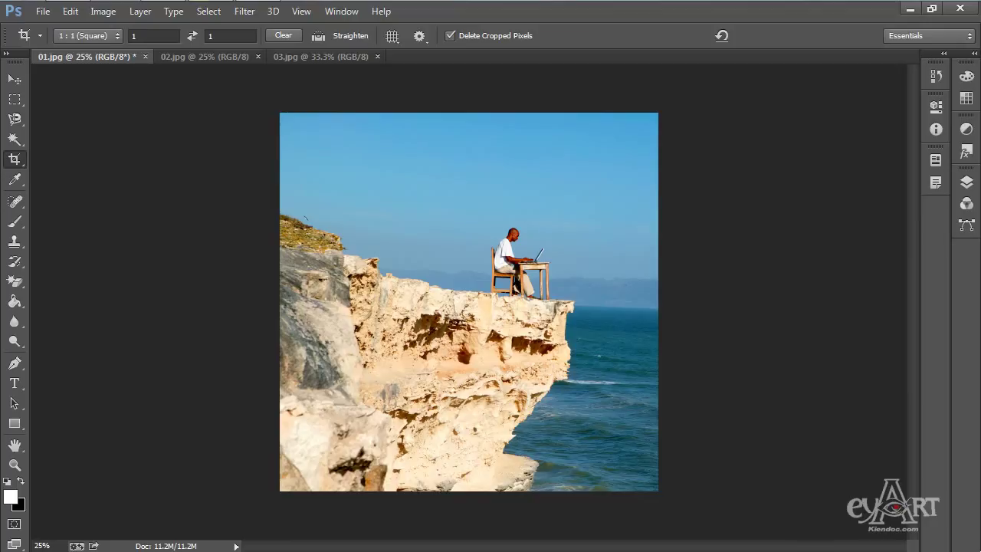
key("ctrl+z")
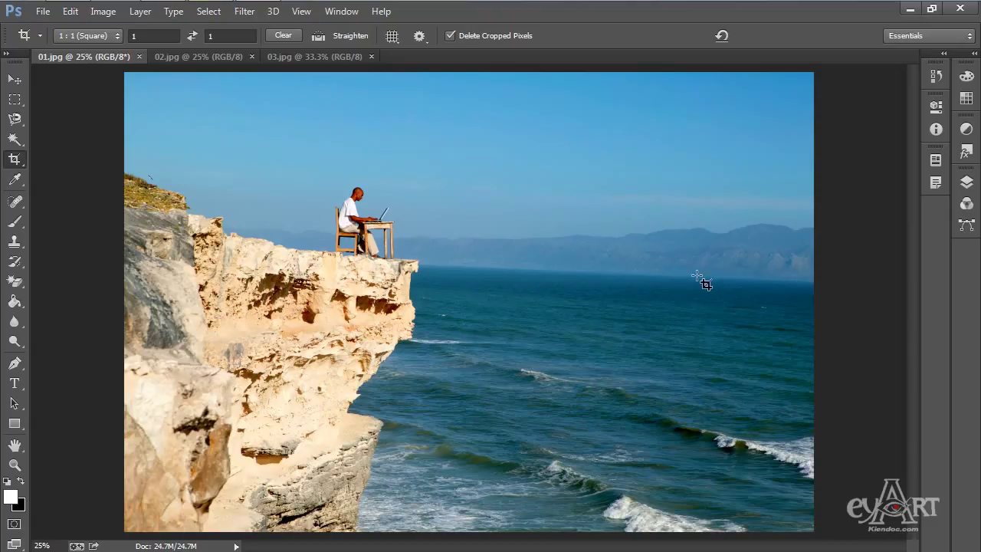
Level the photo along the horizon and commit the rotated 1:1 square crop
left_click(318, 37)
left_click_drag(419, 265, 812, 280)
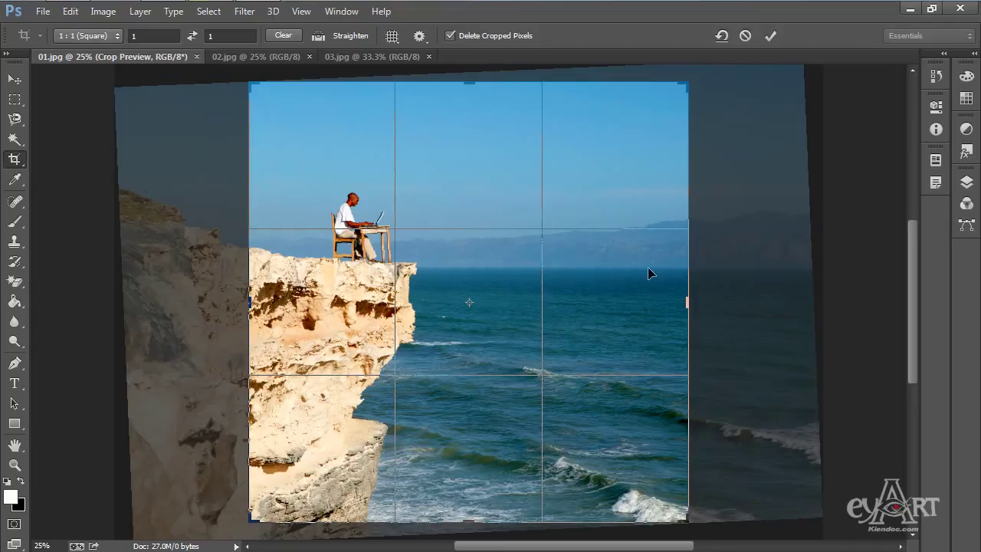
left_click(770, 36)
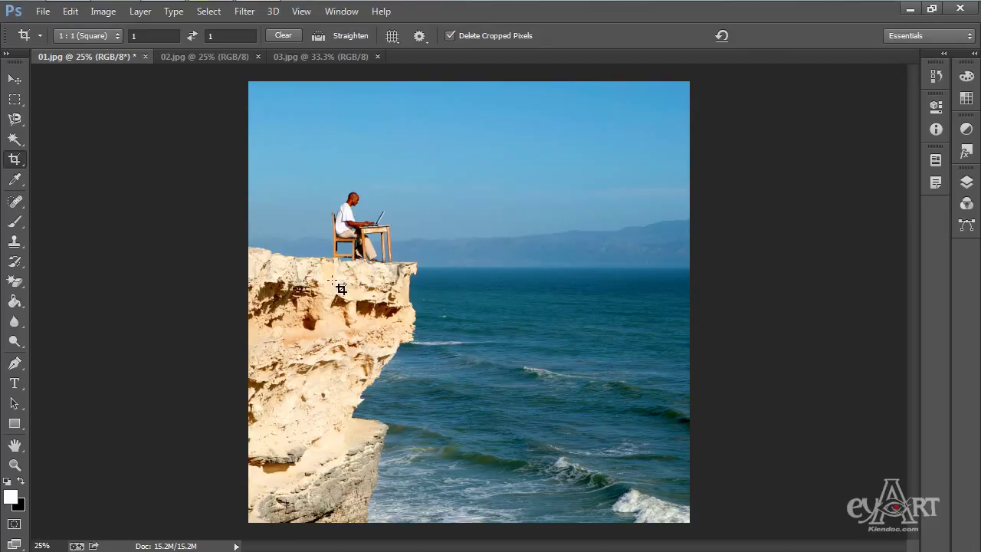
left_click(108, 37)
Reset the crop preset to Original Ratio, then switch it to Front Image
left_click(107, 89)
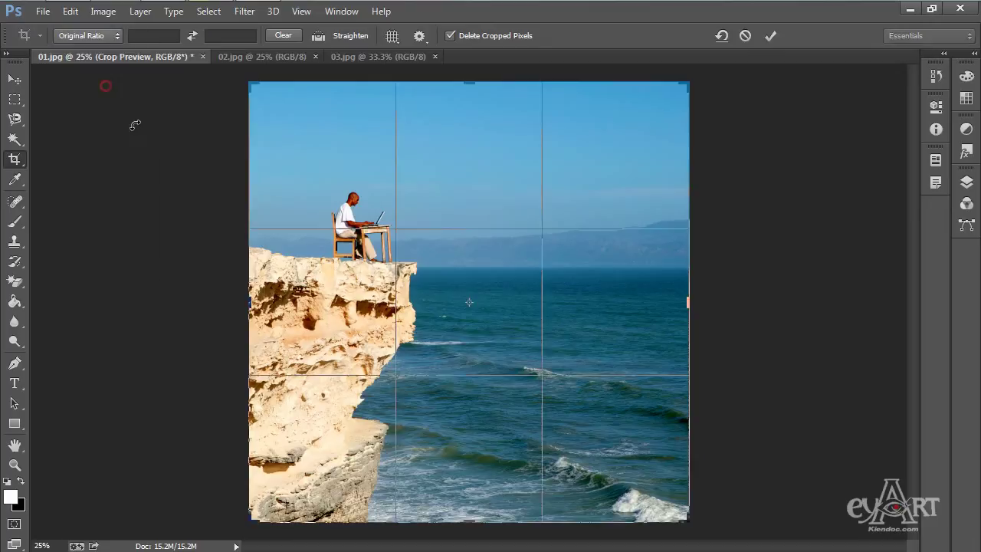
left_click(119, 38)
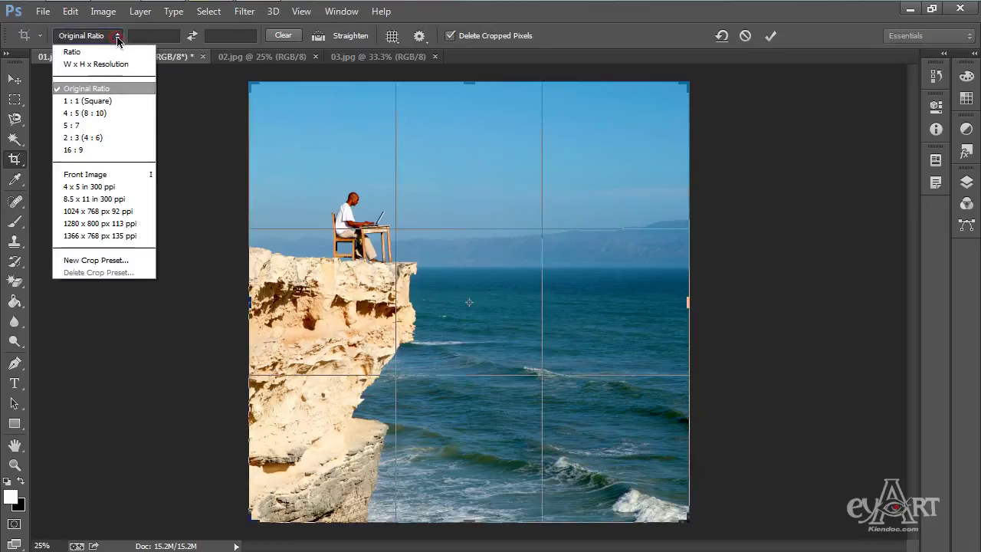
left_click(108, 174)
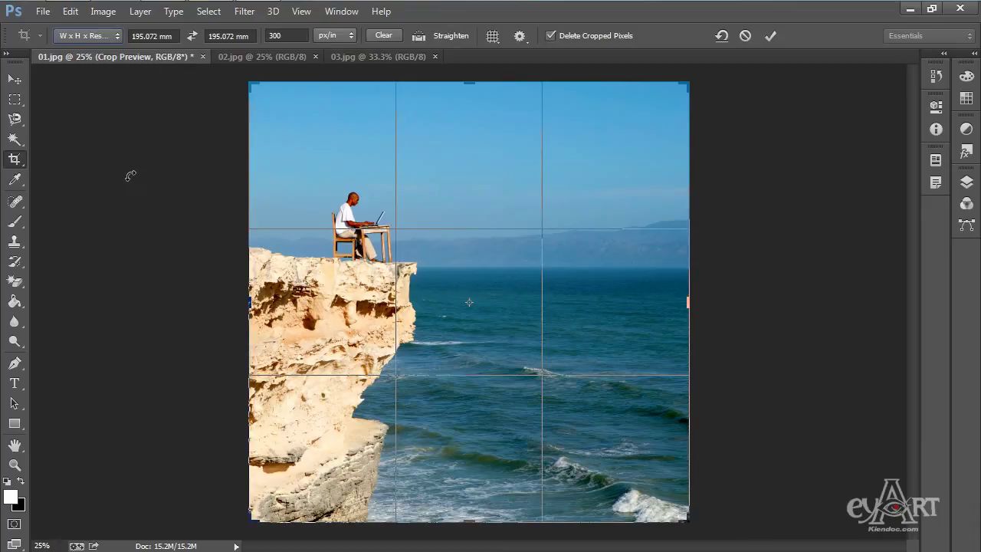
Change the crop resolution from 300 to 500 px/in and apply the 195.072 mm square crop
left_click(161, 36)
left_click(283, 35)
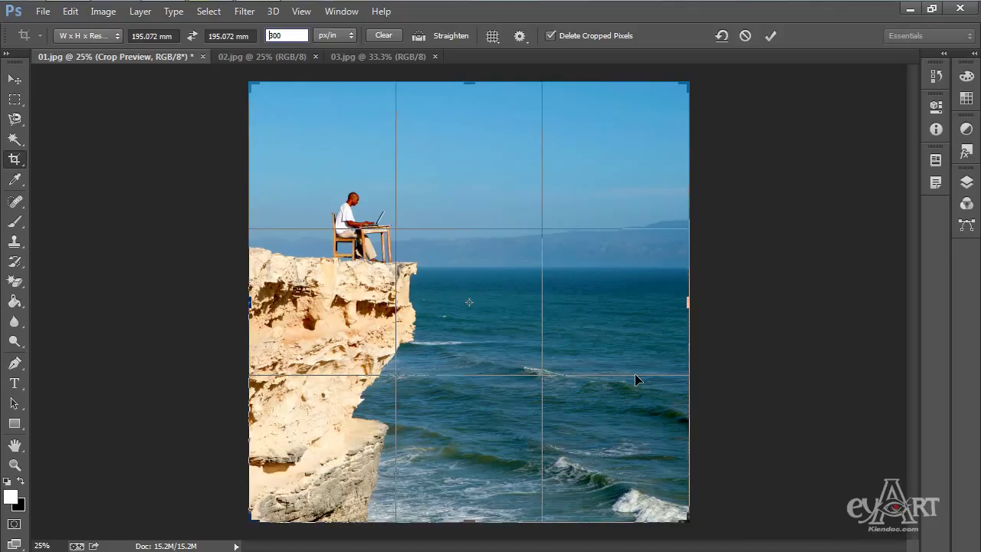
key("Return")
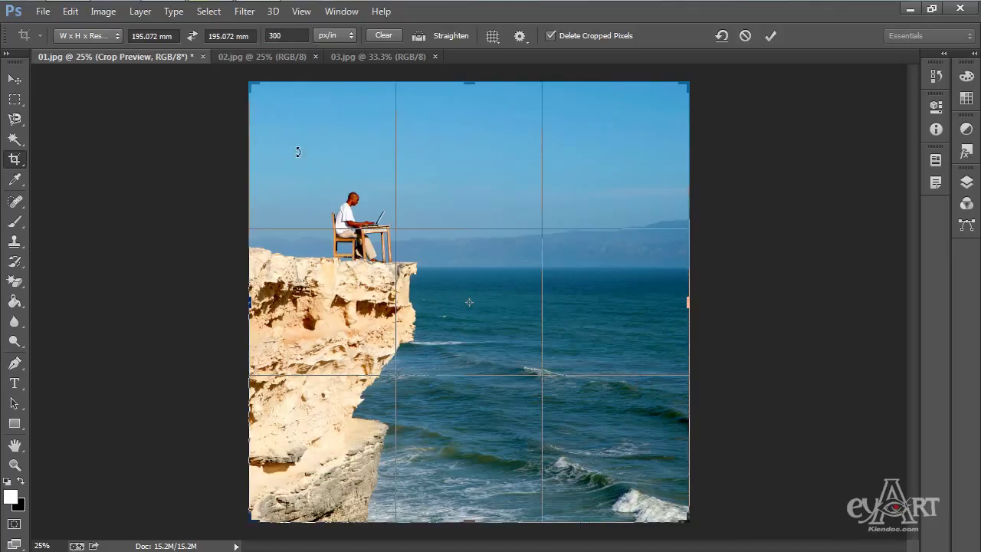
left_click(285, 35)
type("5")
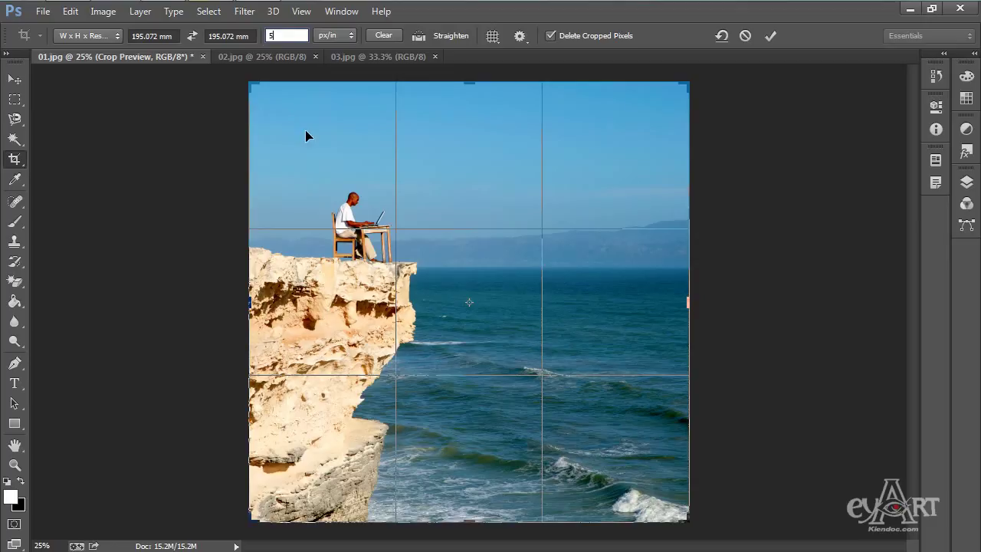
type("00")
left_click(770, 35)
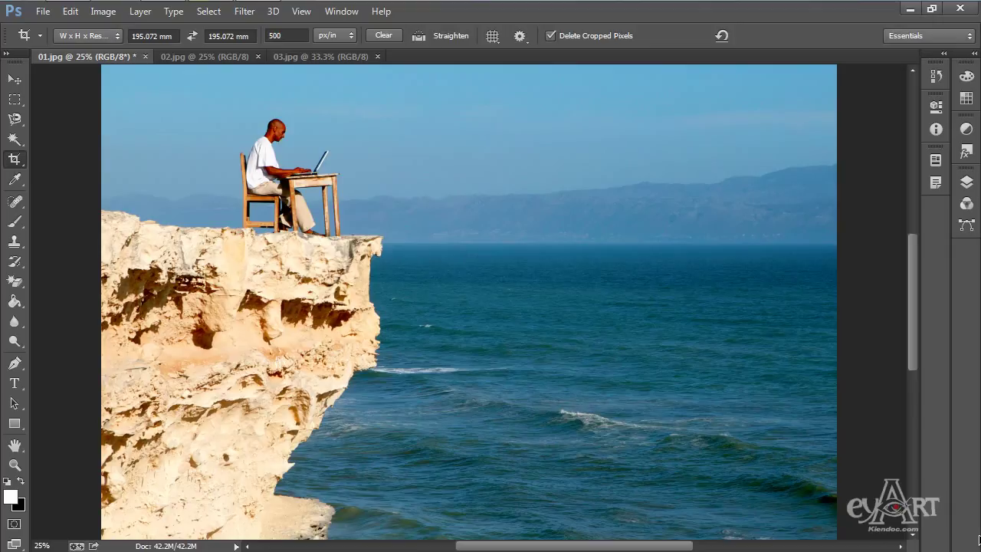
Select the Perspective Crop Tool and switch to the watercolour painting 02.jpg
left_click(15, 160)
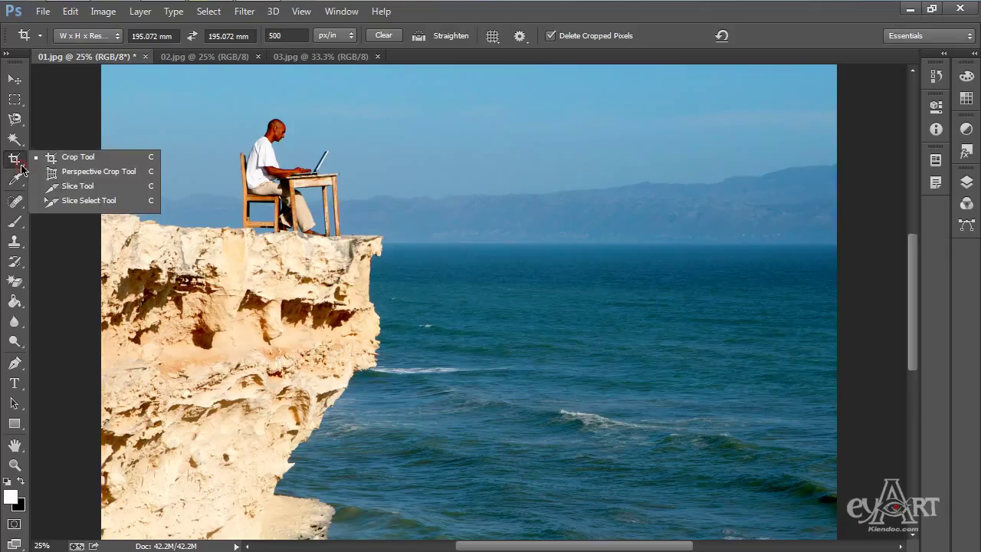
left_click(122, 171)
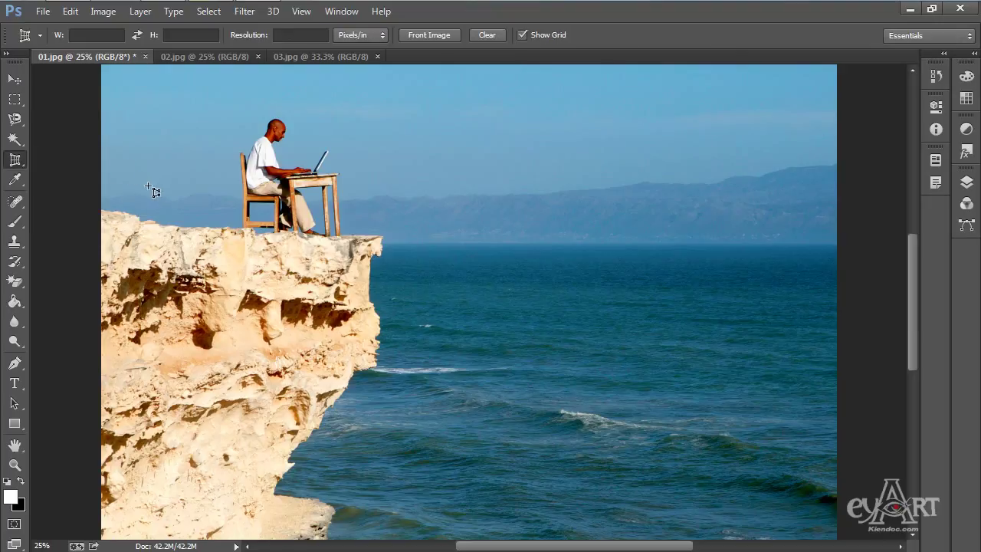
left_click(220, 58)
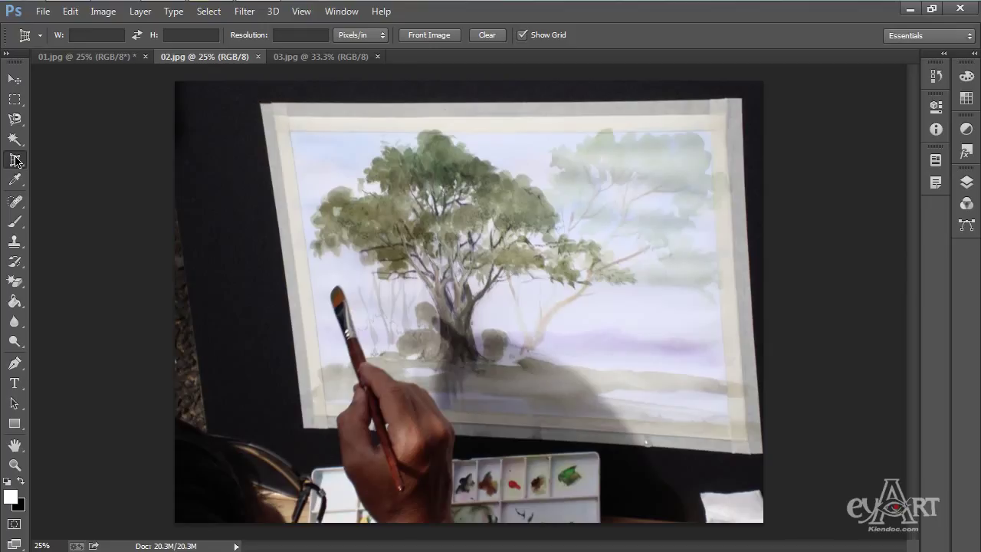
Perspective-crop the painting by its four paper corners into a flat rectangle, then bring up 03.jpg
left_click(259, 103)
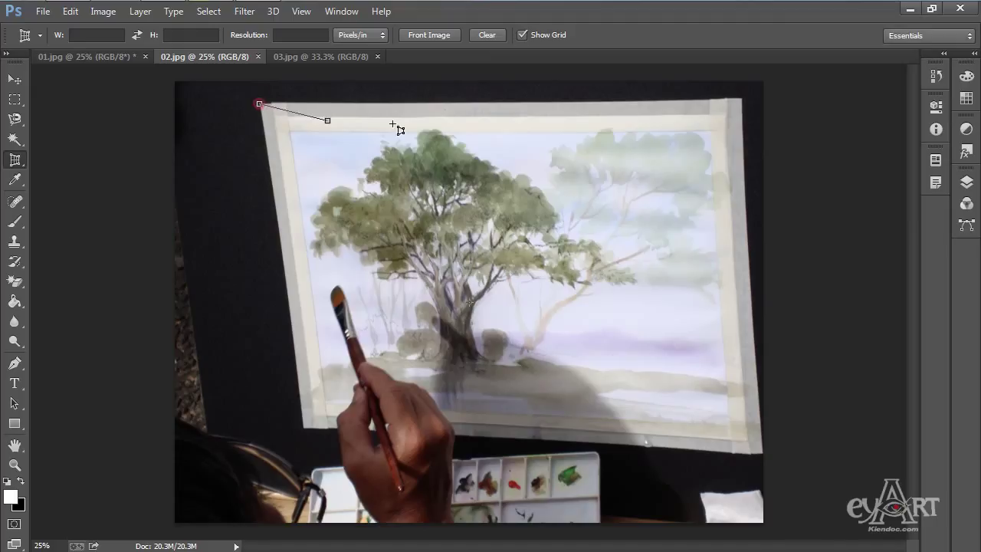
left_click(741, 101)
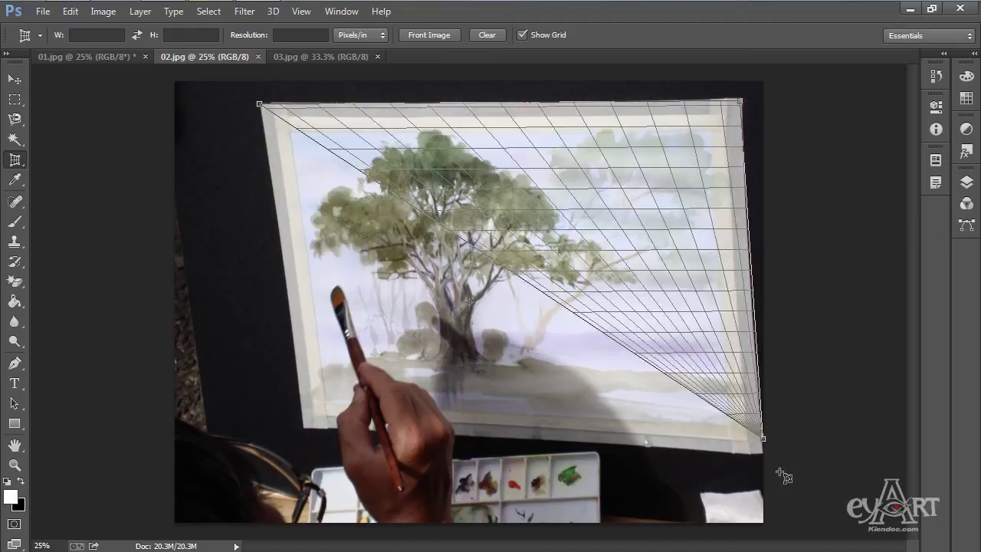
left_click(763, 453)
left_click(301, 439)
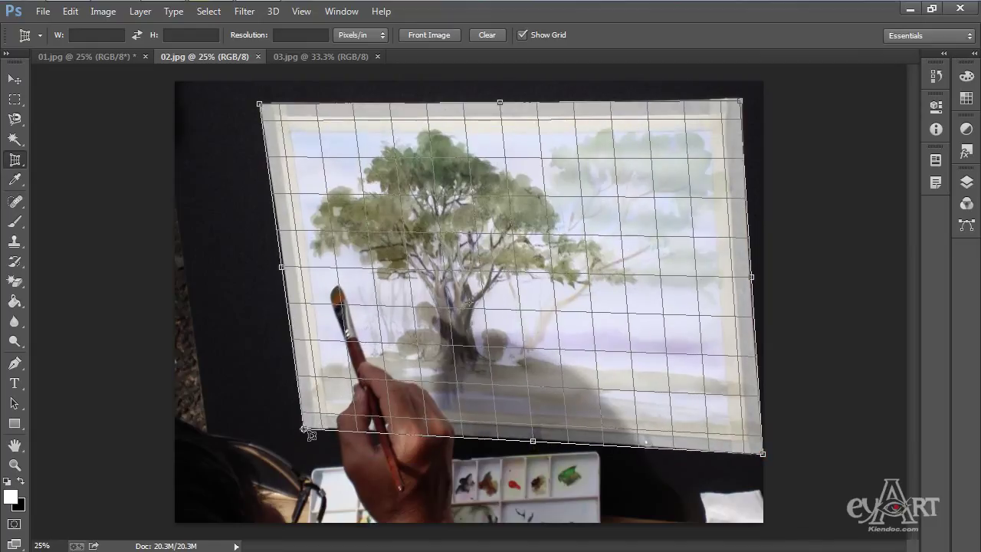
left_click_drag(301, 439, 303, 428)
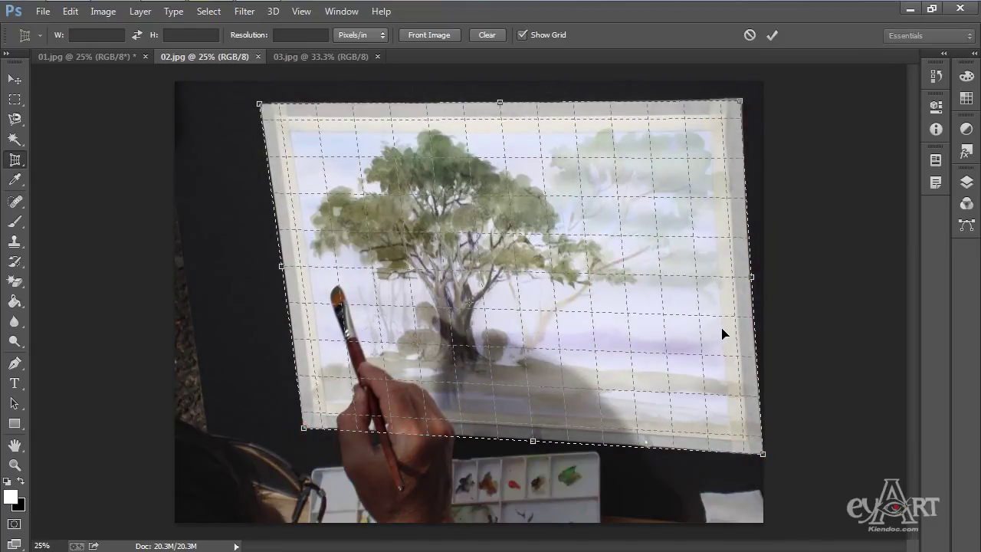
key("Return")
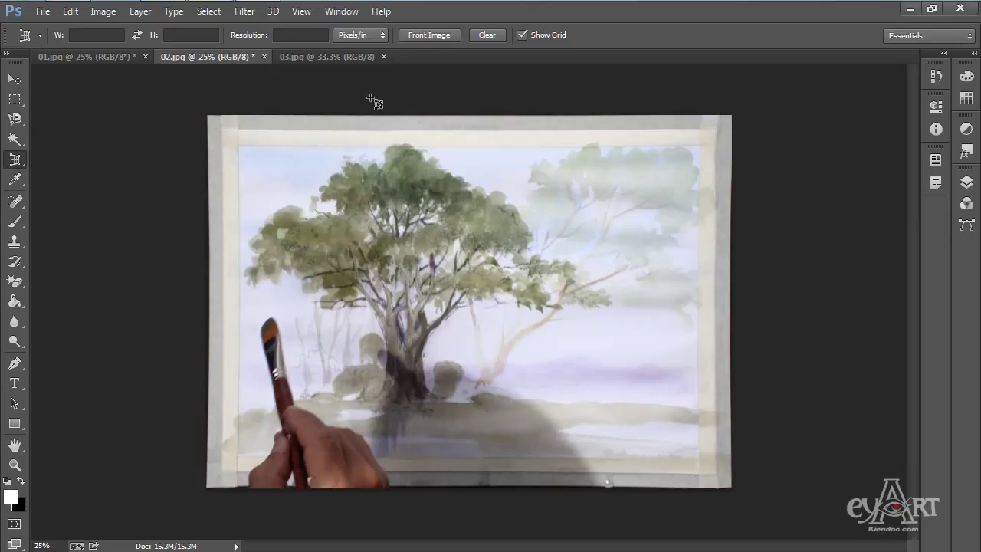
left_click(328, 59)
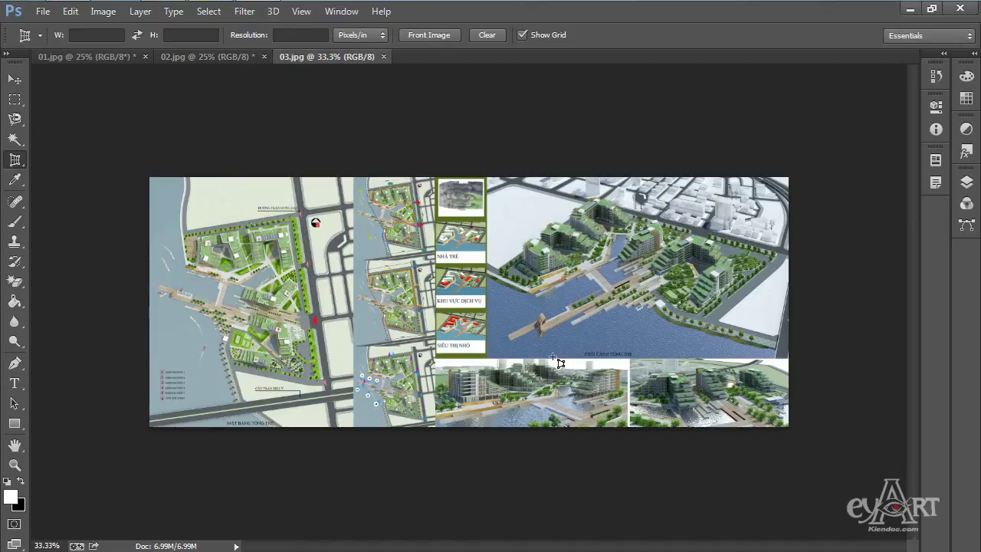
Adjust the view of the board and select the Slice Tool
scroll(508, 309, "up", 2)
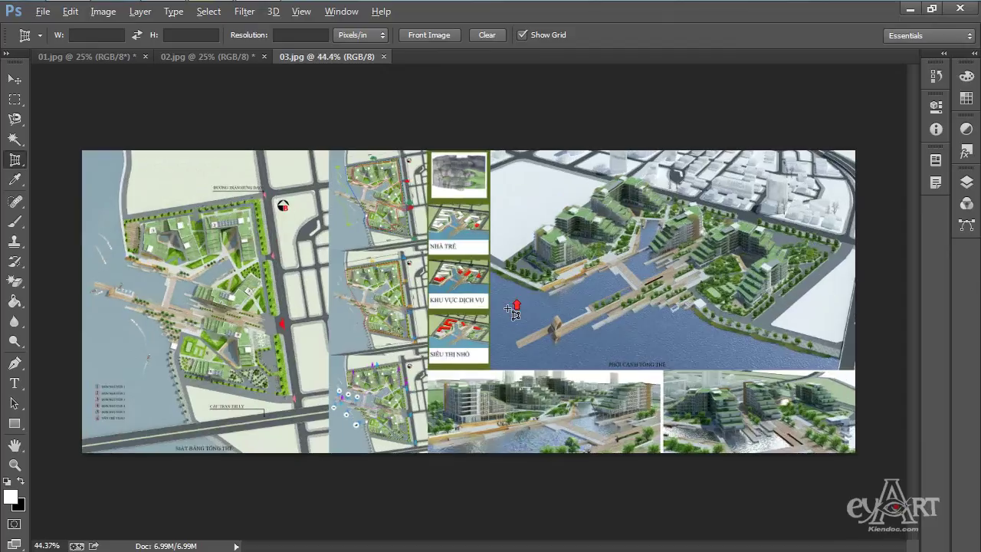
scroll(509, 309, "up", 1)
scroll(509, 311, "up", 1)
scroll(508, 311, "down", 2)
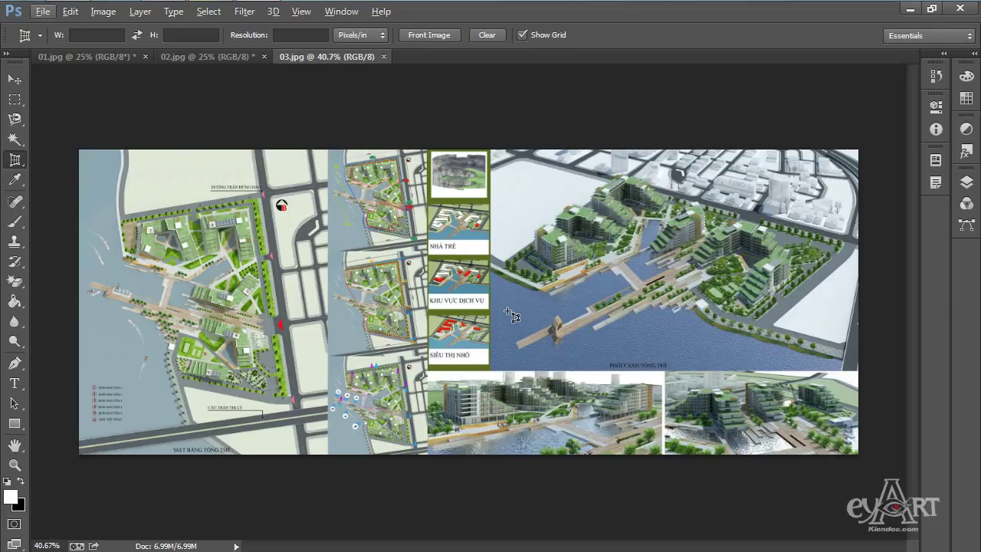
right_click(15, 159)
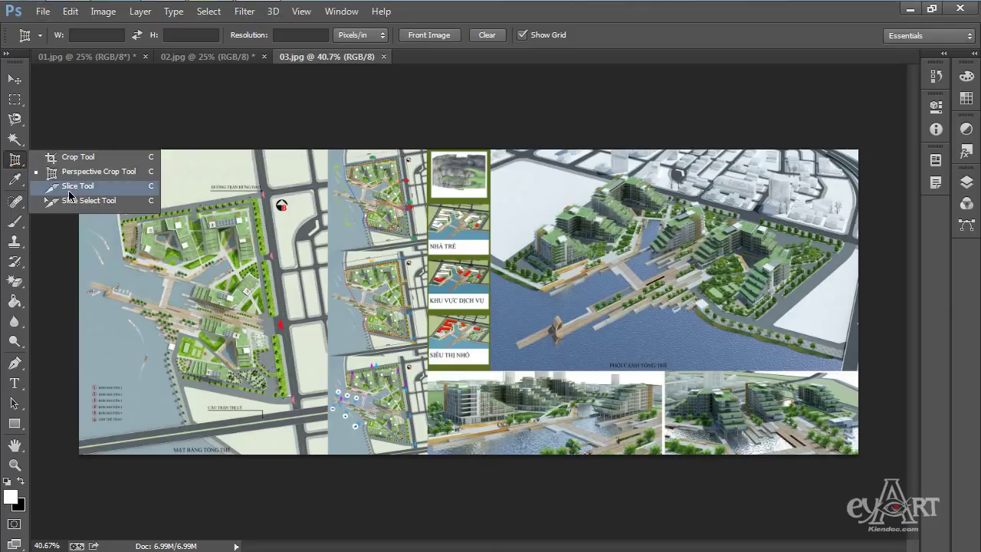
left_click(92, 186)
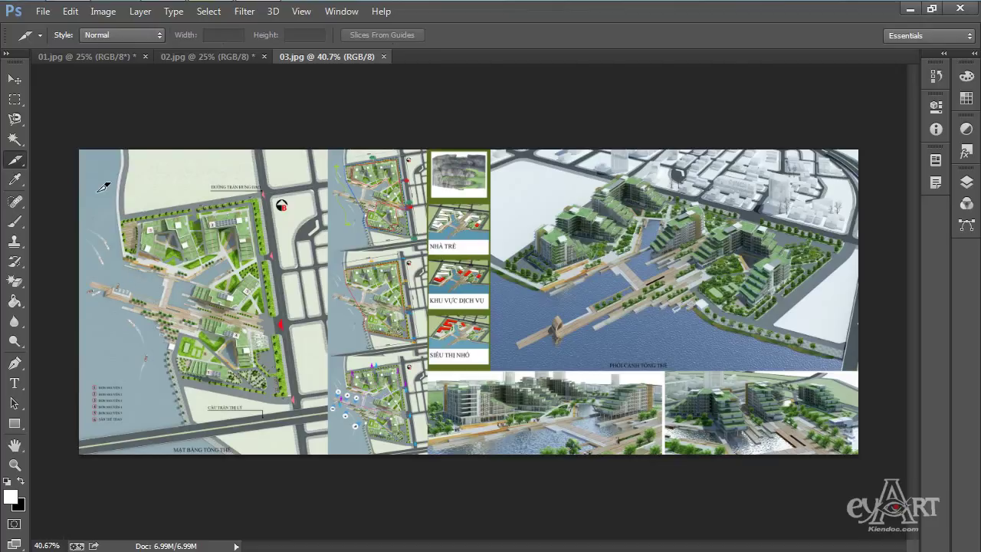
Draw slices over the left plans, the upper-right river view, and the two bottom renderings
left_click_drag(78, 145, 421, 486)
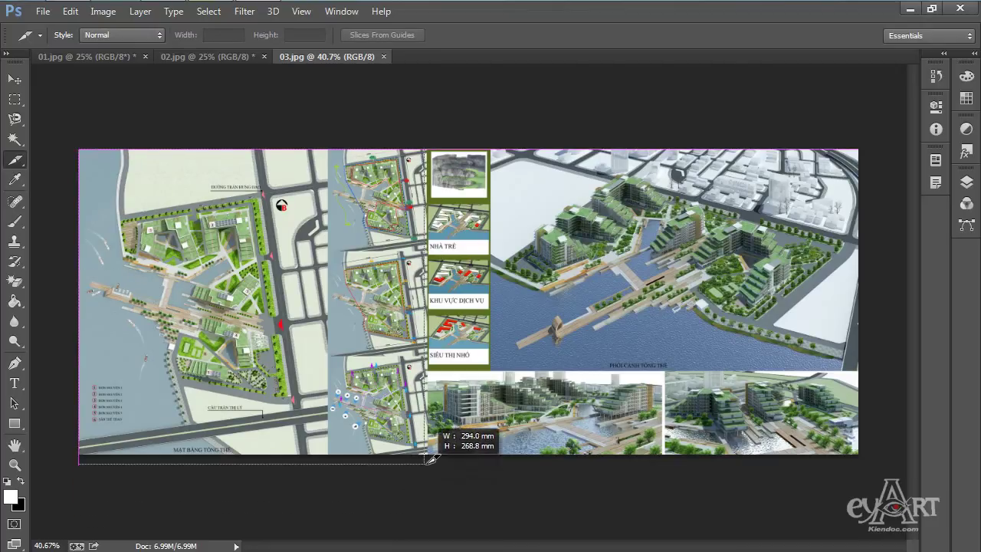
left_click_drag(424, 480, 426, 453)
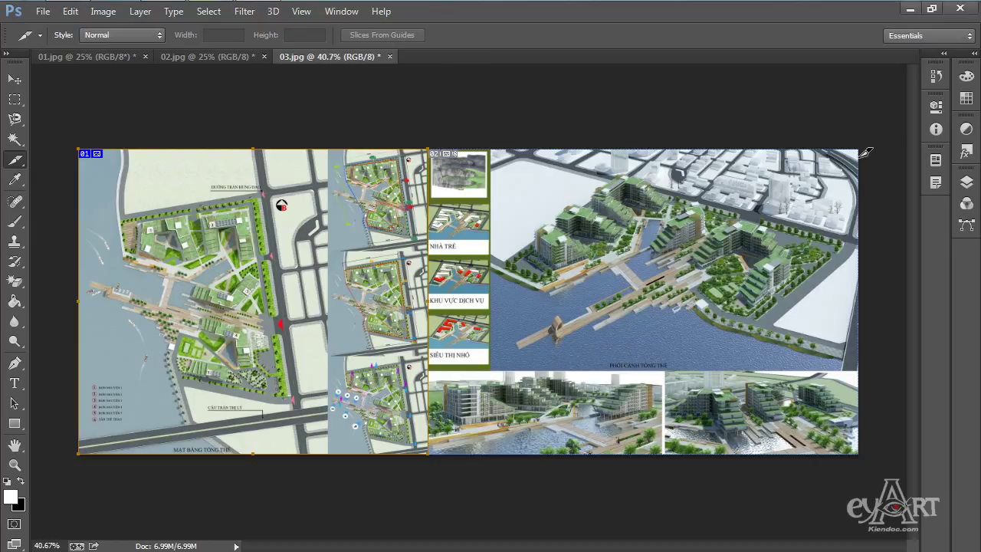
mouse_move(858, 147)
left_mouse_down()
mouse_move(619, 306)
mouse_move(438, 369)
left_mouse_up()
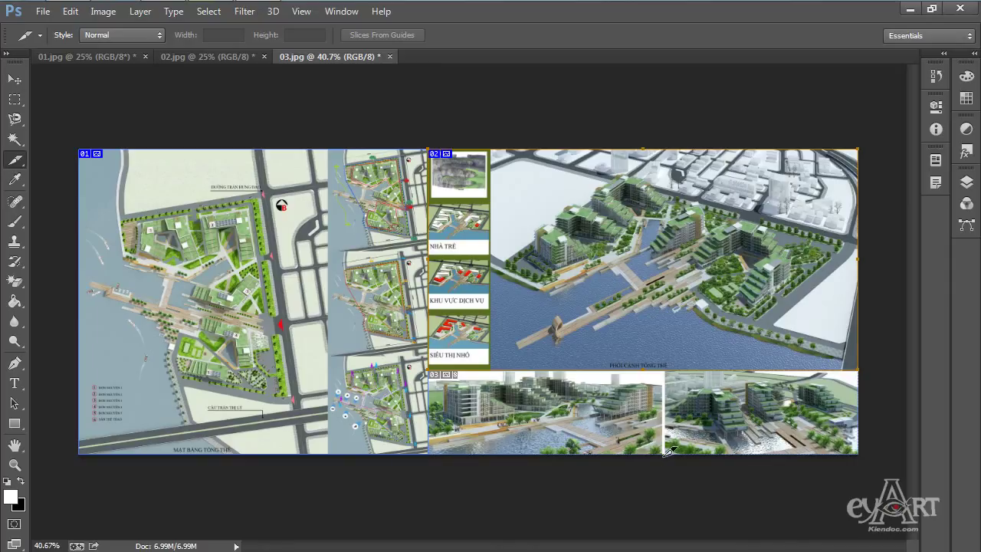
left_click_drag(667, 452, 438, 363)
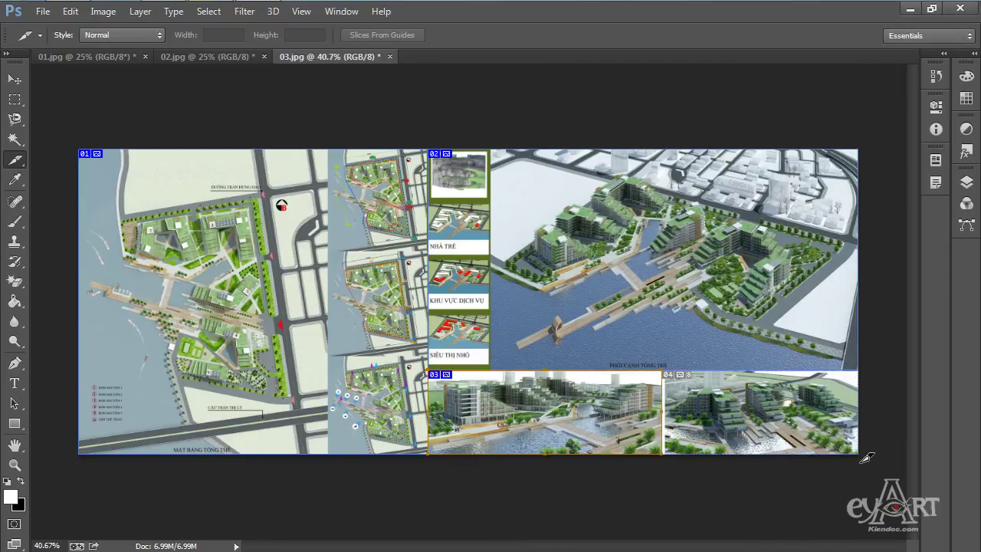
left_click_drag(860, 454, 671, 367)
Set Save for Web to JPEG at Maximum quality 100 and continue to saving
left_click(48, 14)
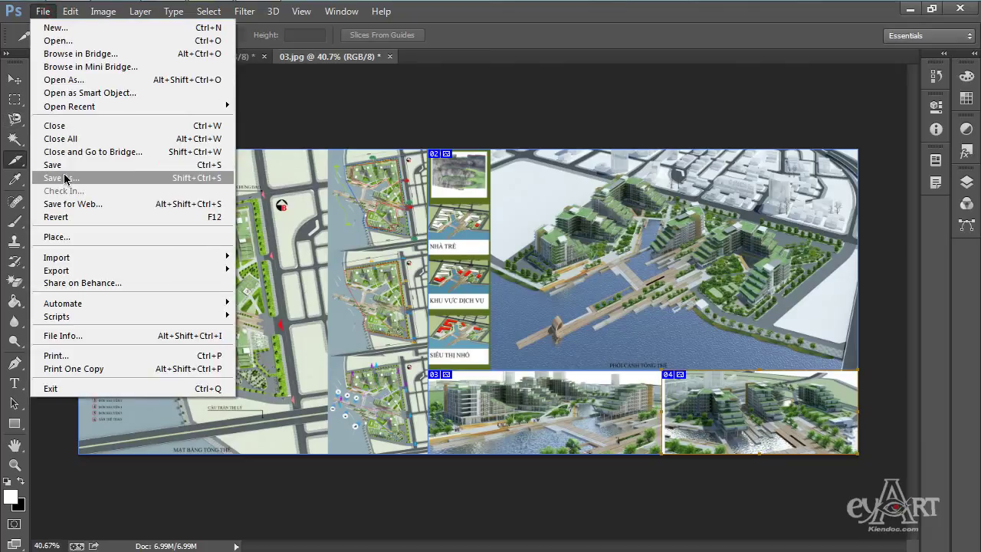
left_click(133, 204)
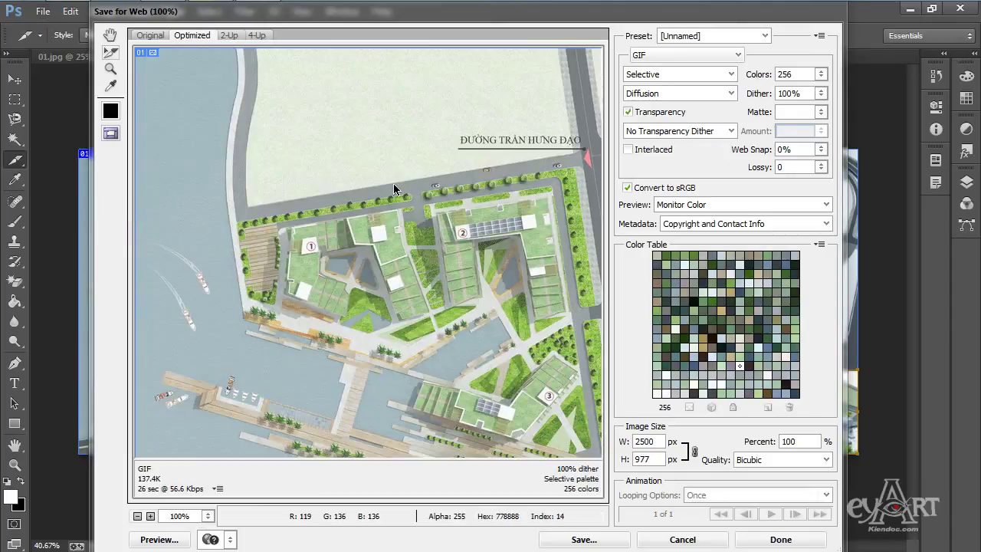
left_click(690, 58)
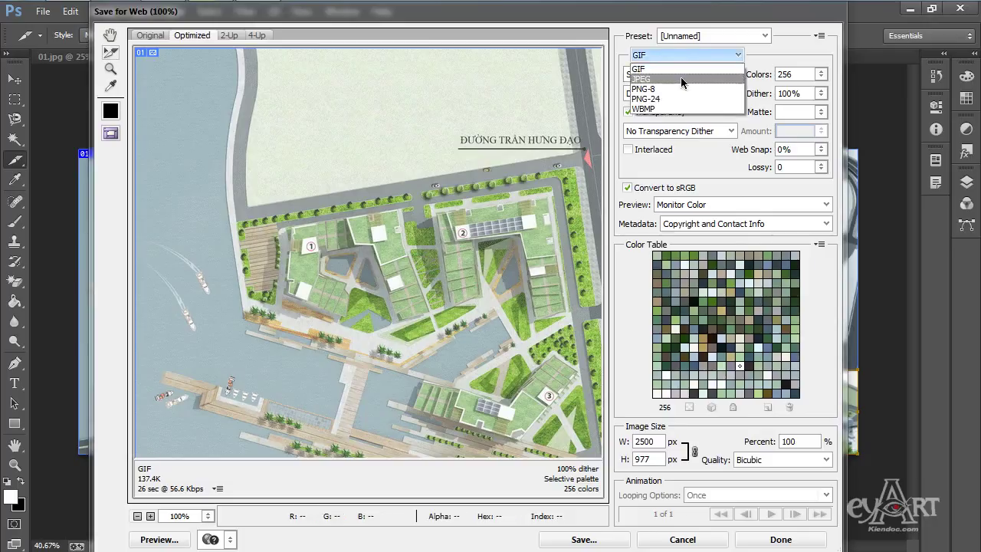
left_click(680, 78)
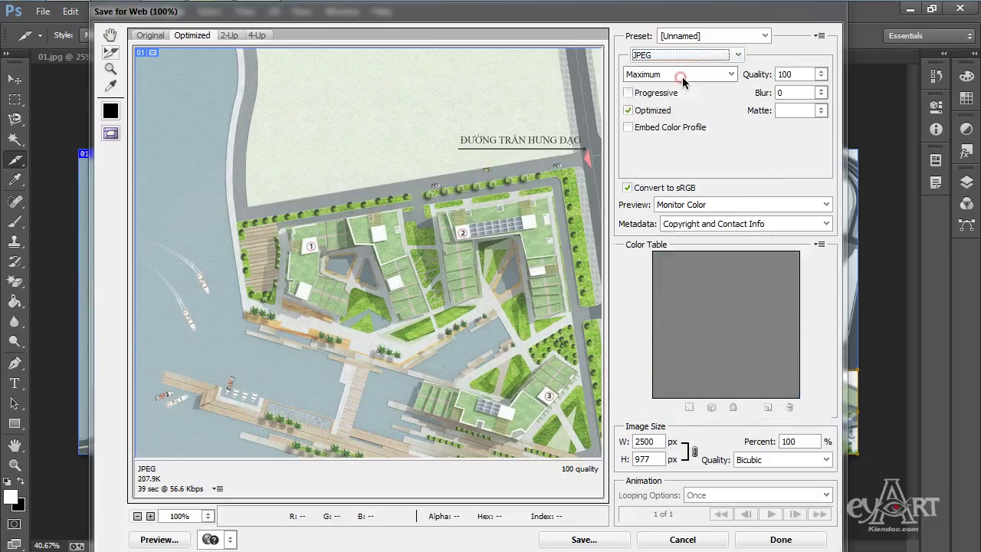
left_click(730, 73)
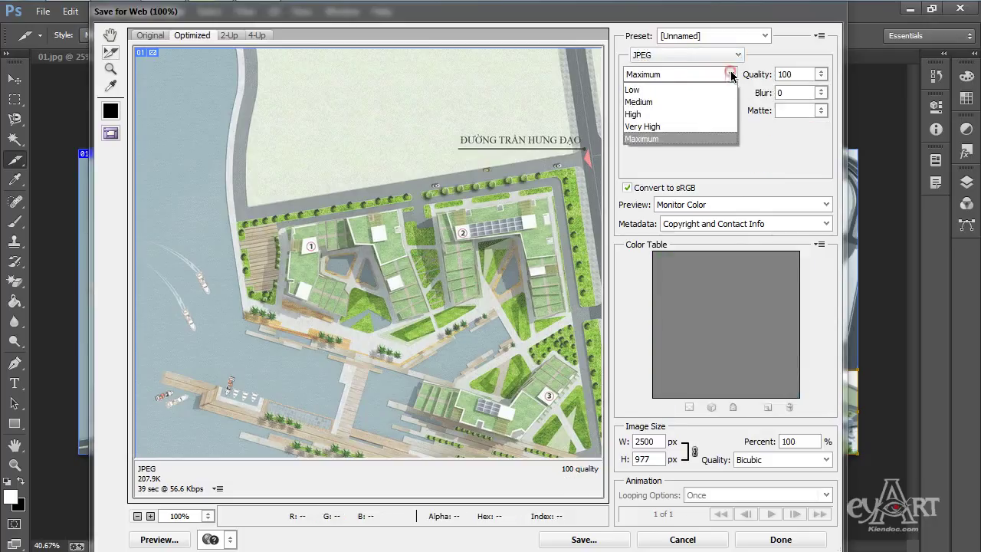
left_click(661, 138)
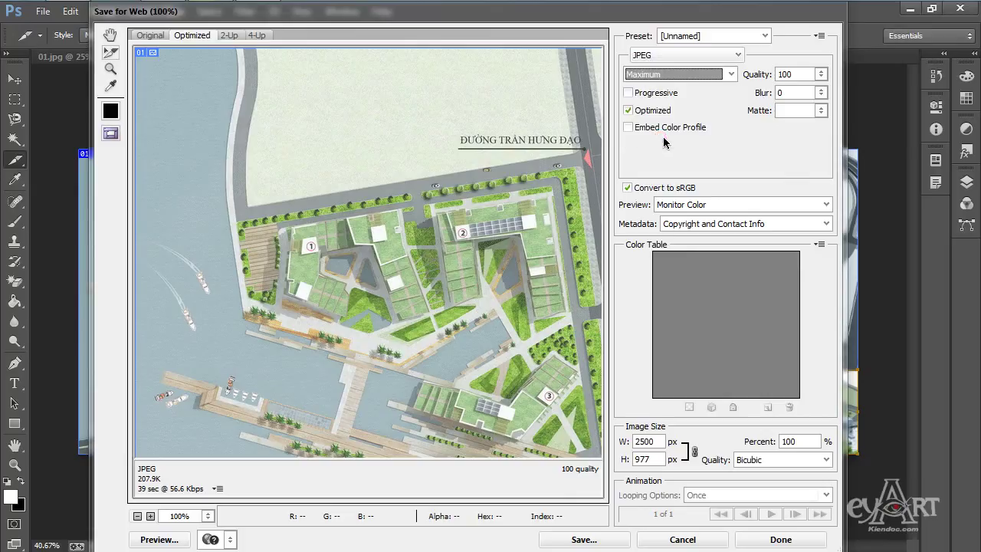
left_click(584, 539)
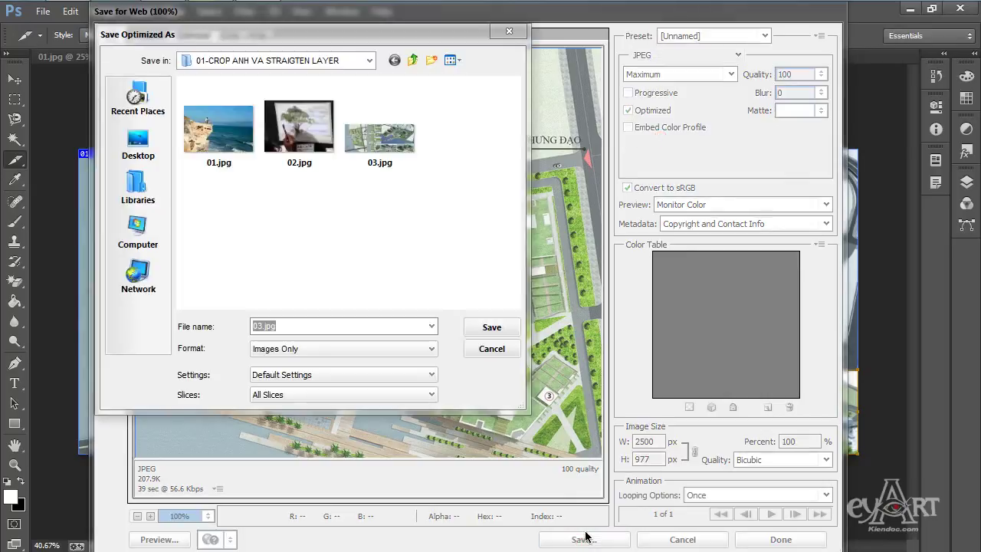
Save all slices as images only into the 01-CROP ANH VA STRAIGTEN LAYER folder
key("Tab")
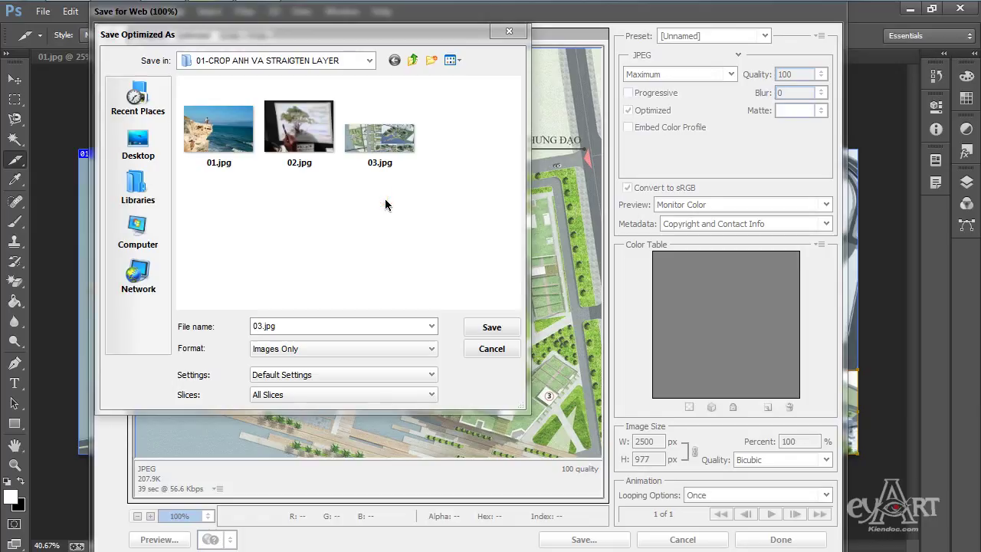
key("Tab")
left_click(492, 328)
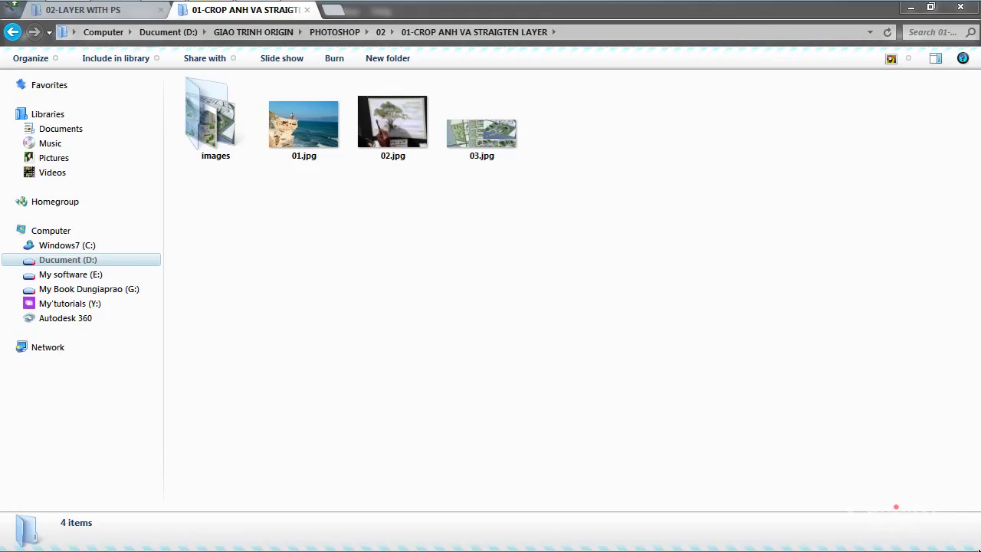
Open the images folder and view the first exported slice, 03_01.gif, in Photo Viewer
double_click(211, 126)
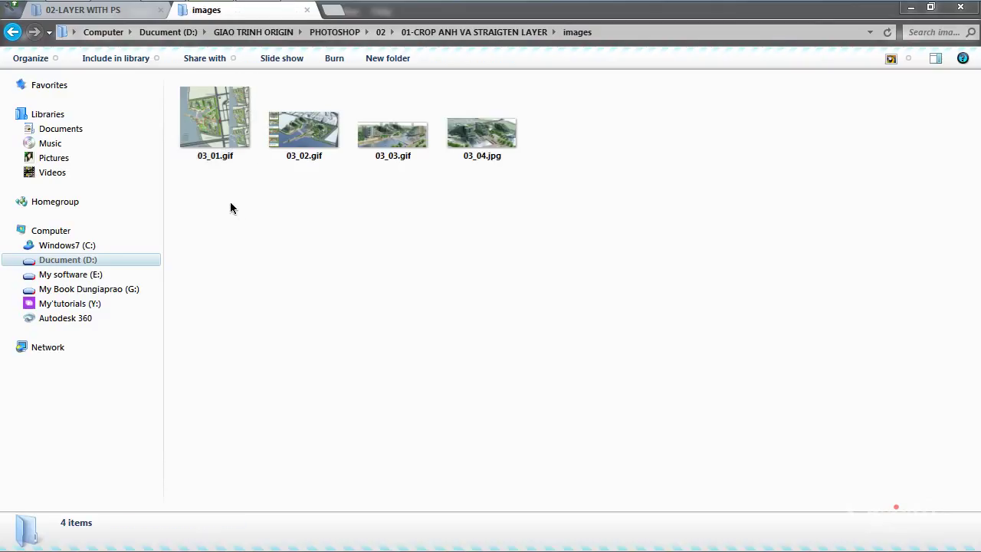
double_click(210, 125)
Page through slices 03_02.gif, 03_03.gif, 03_04.jpg and back to 03_01.gif, then close Photo Viewer
left_click(528, 534)
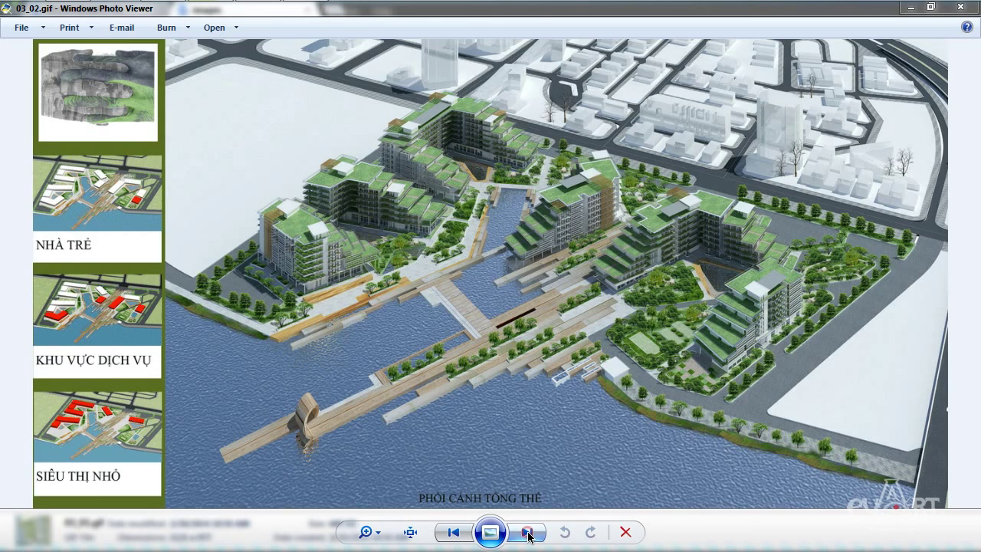
left_click(528, 534)
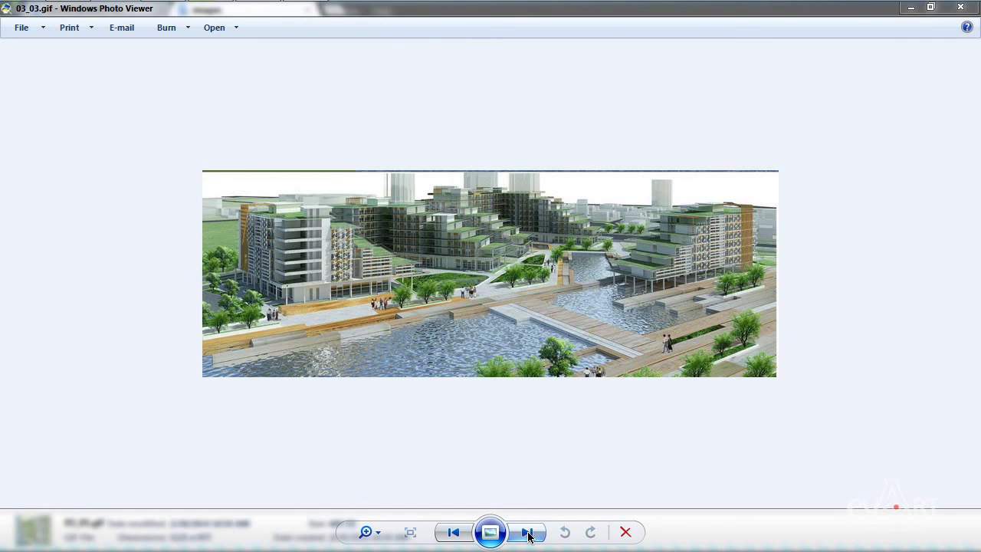
left_click(528, 534)
left_click(527, 534)
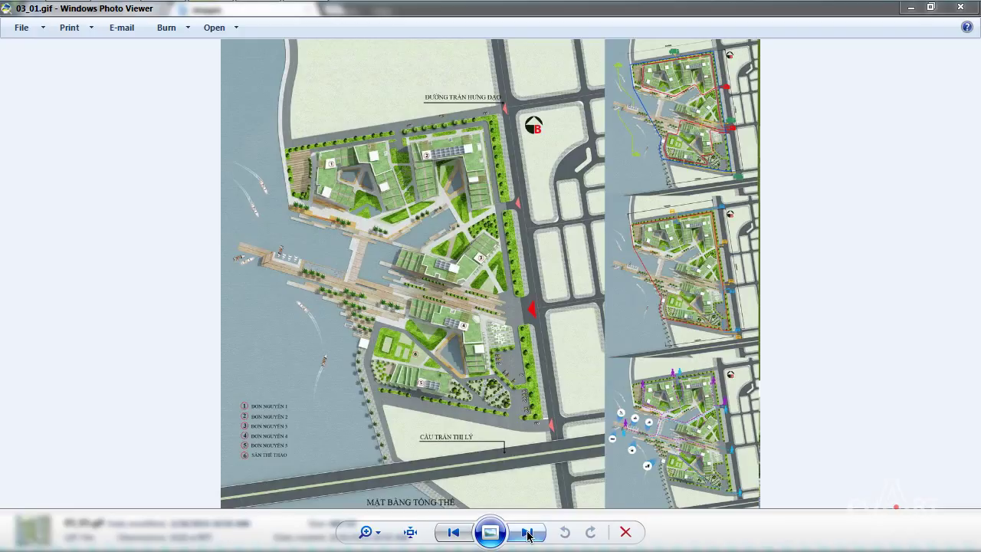
left_click(960, 8)
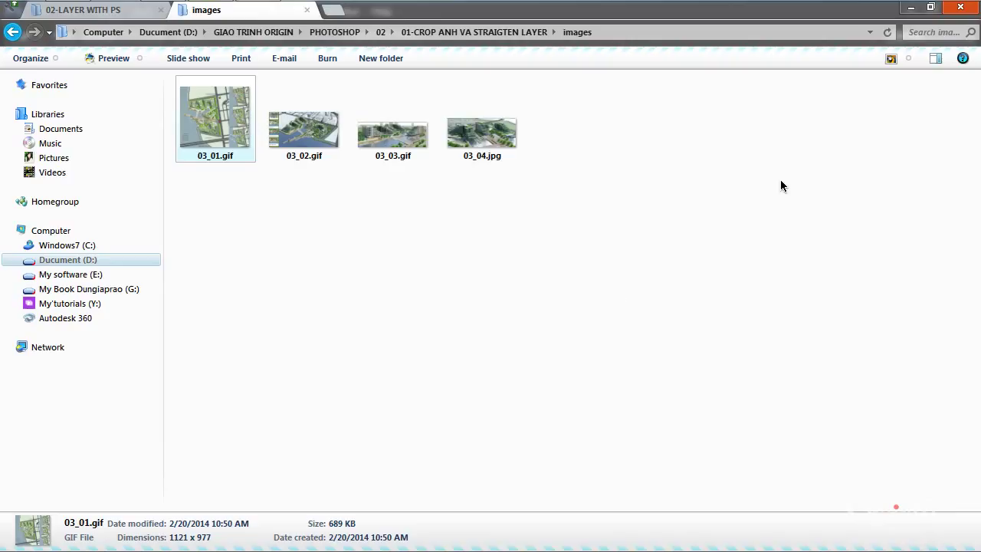
Back in Photoshop, nudge slice 01's top edge, then revert 03.jpg to its saved, unsliced state with F12
left_click(910, 7)
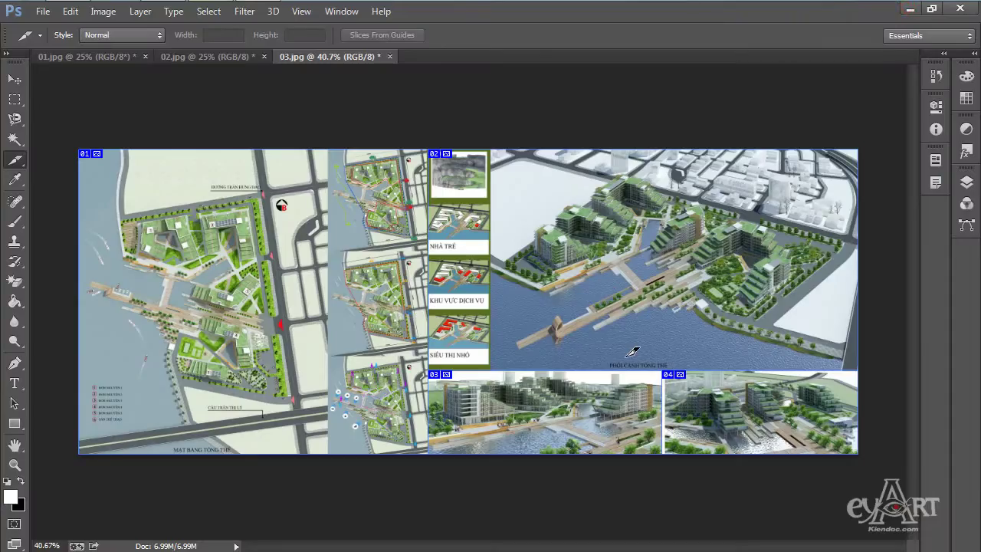
right_click(15, 159)
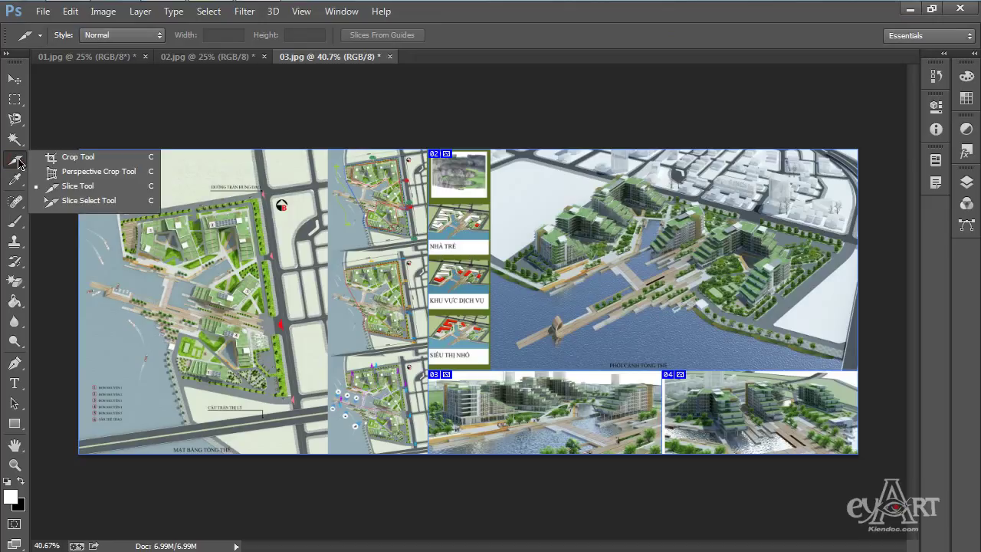
left_click(115, 203)
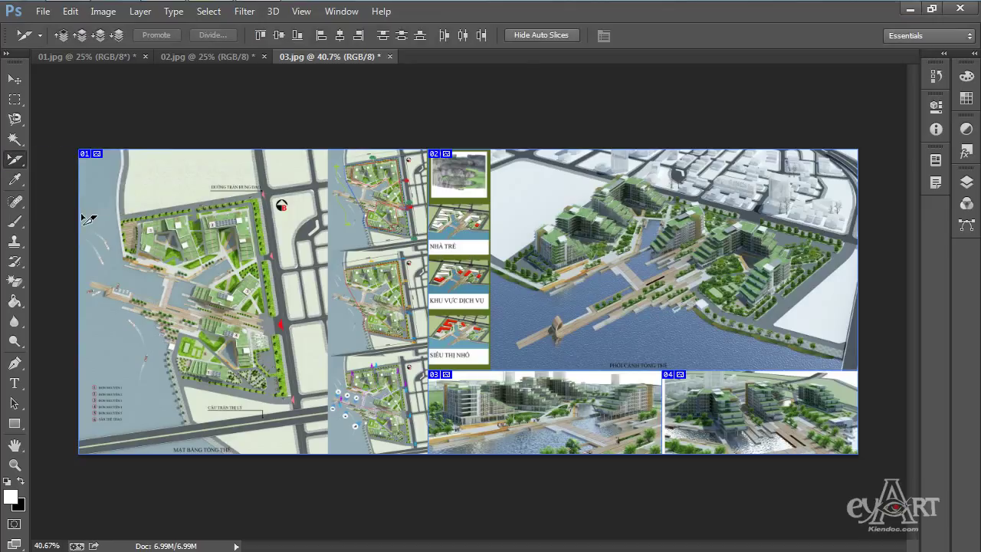
left_click(212, 220)
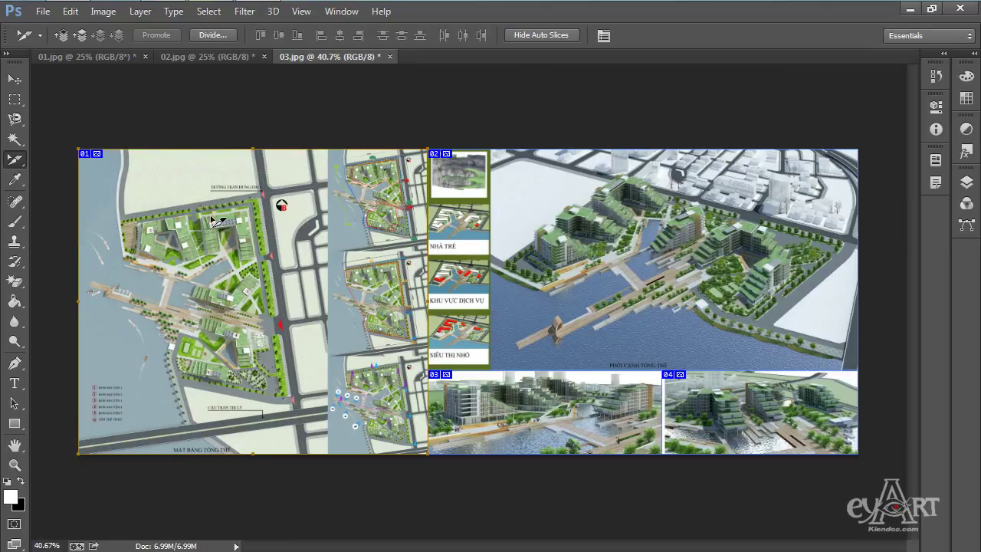
mouse_move(252, 149)
left_mouse_down()
mouse_move(254, 230)
mouse_move(258, 150)
left_mouse_up()
key("F12")
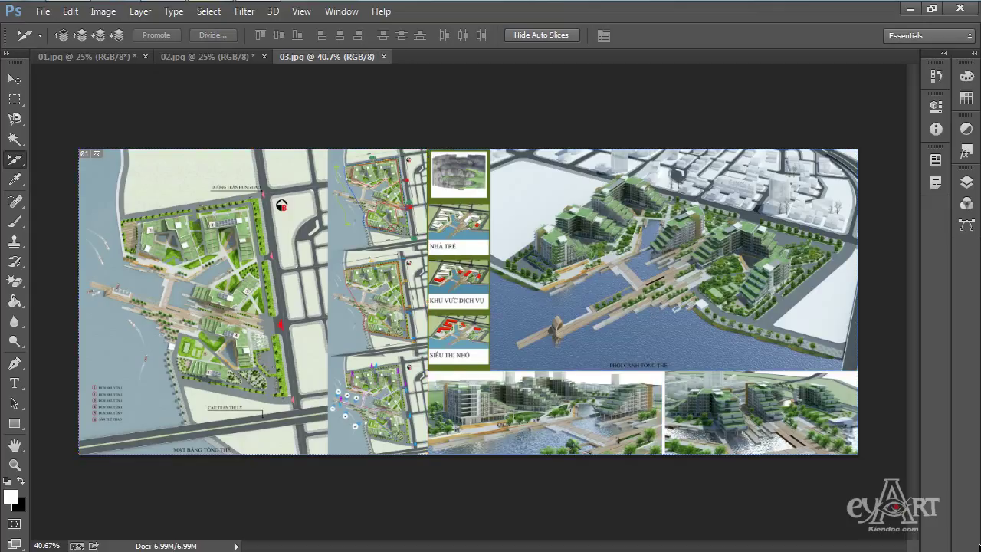